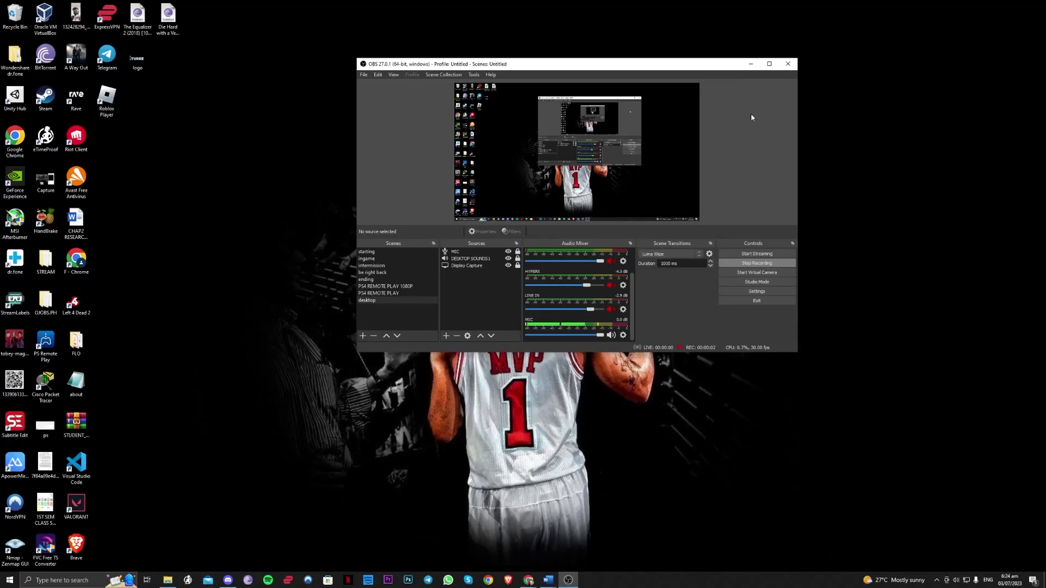
Minimize the OBS Studio recording window
{"action": "left_click", "coordinate": [750, 65]}
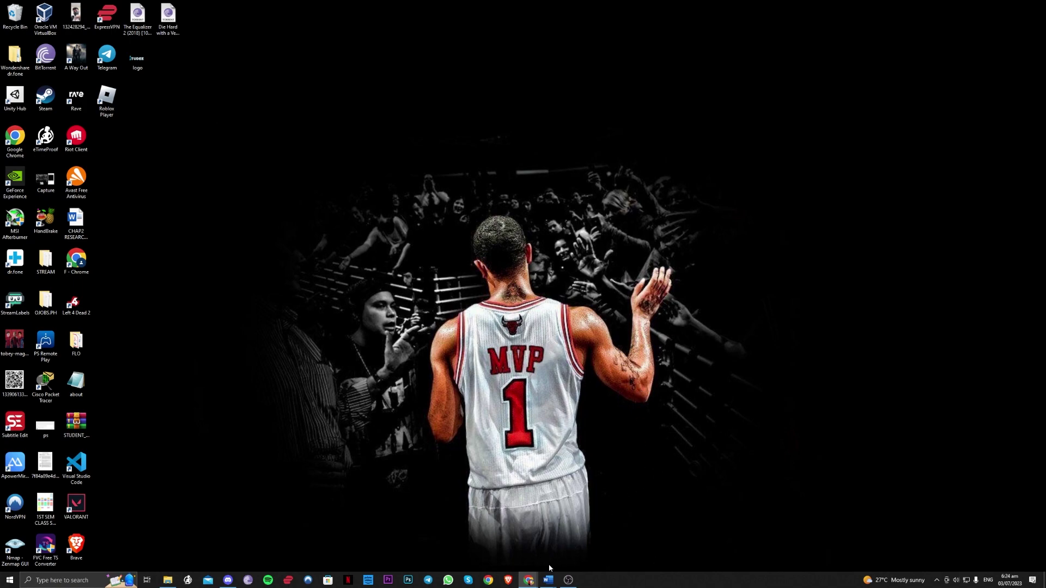
Bring up the Roblox home page in Chrome, then minimize the browser
{"action": "mouse_move", "coordinate": [529, 581]}
{"action": "left_click", "coordinate": [612, 551]}
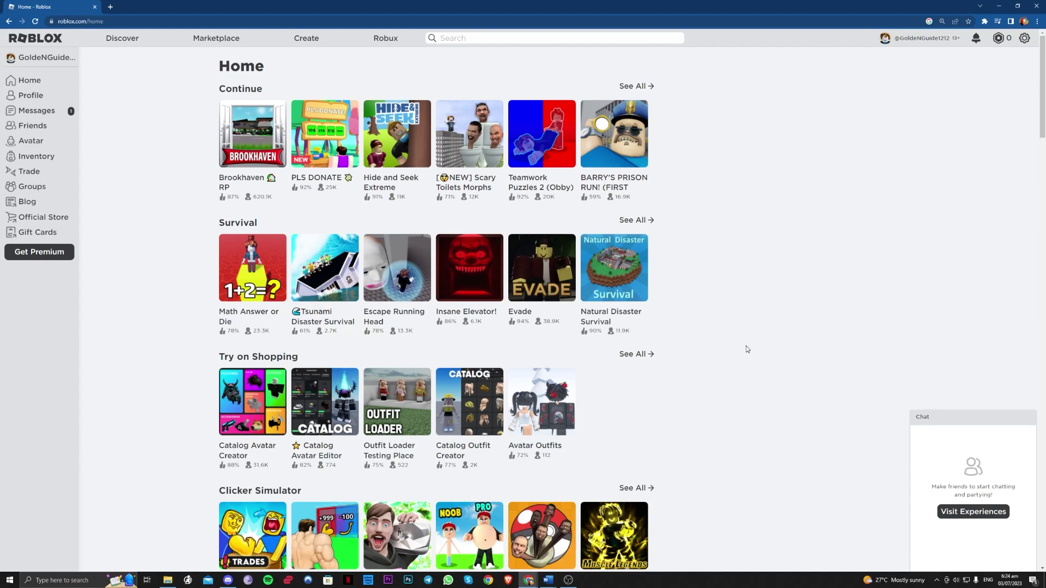
{"action": "scroll", "coordinate": [738, 353], "scroll_direction": "down", "scroll_amount": 3}
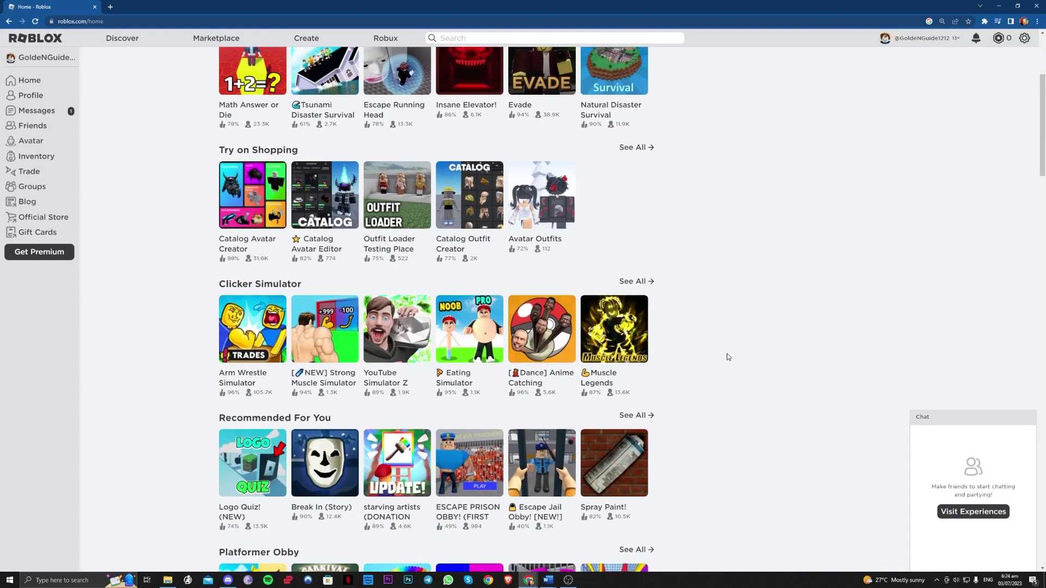
{"action": "scroll", "coordinate": [730, 352], "scroll_direction": "up", "scroll_amount": 3}
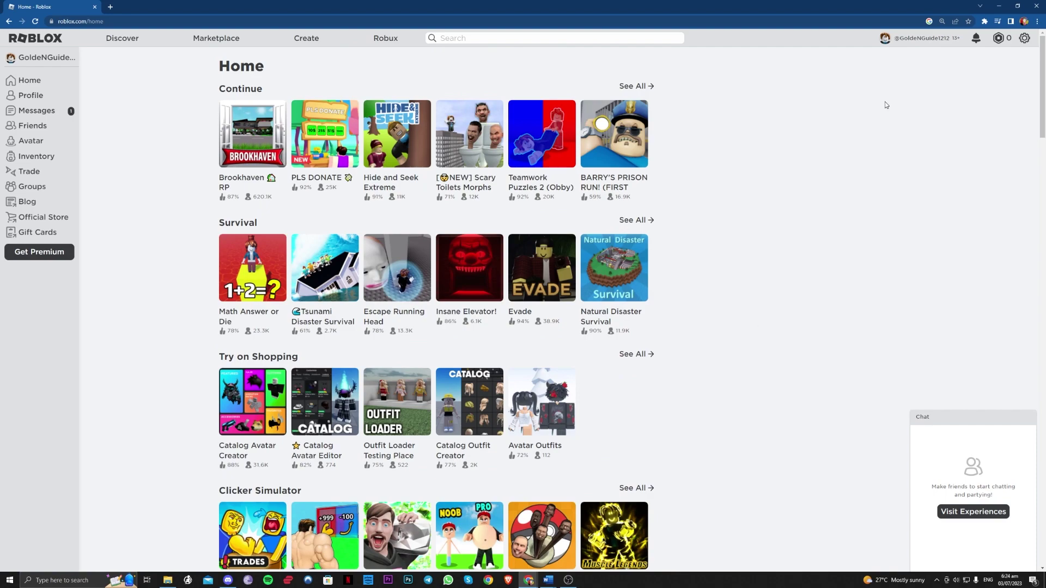
{"action": "left_click", "coordinate": [981, 6]}
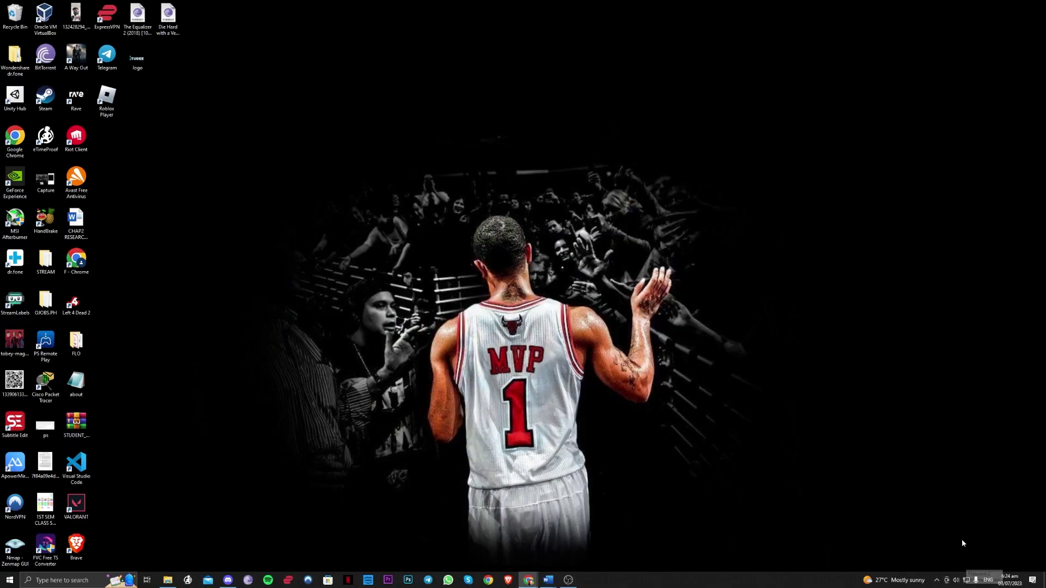
Launch the Network Adapter troubleshooter from the network tray icon's Troubleshoot problems option
{"action": "left_click", "coordinate": [967, 585]}
{"action": "right_click", "coordinate": [966, 583]}
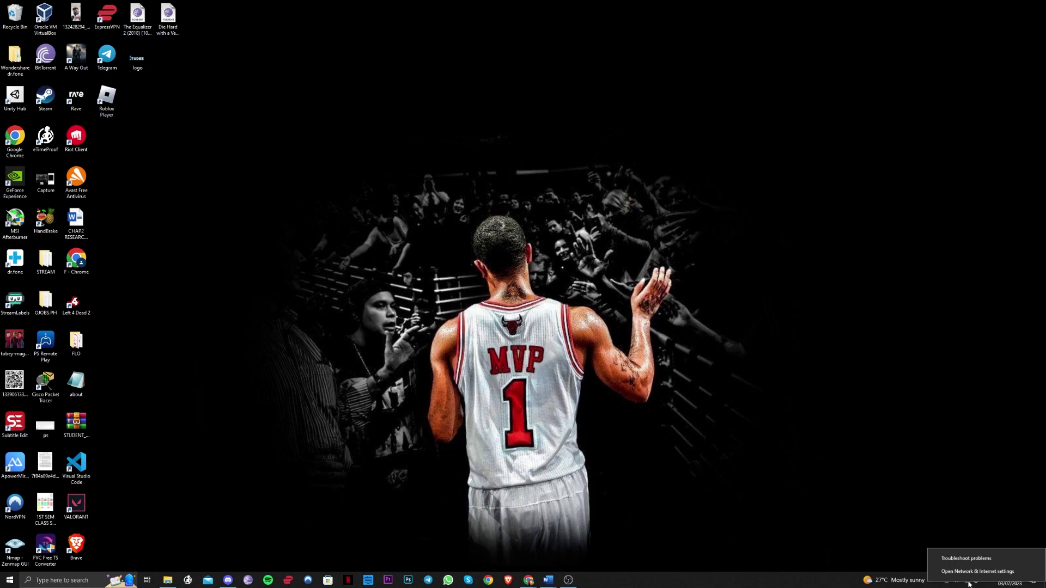
{"action": "left_click", "coordinate": [963, 519]}
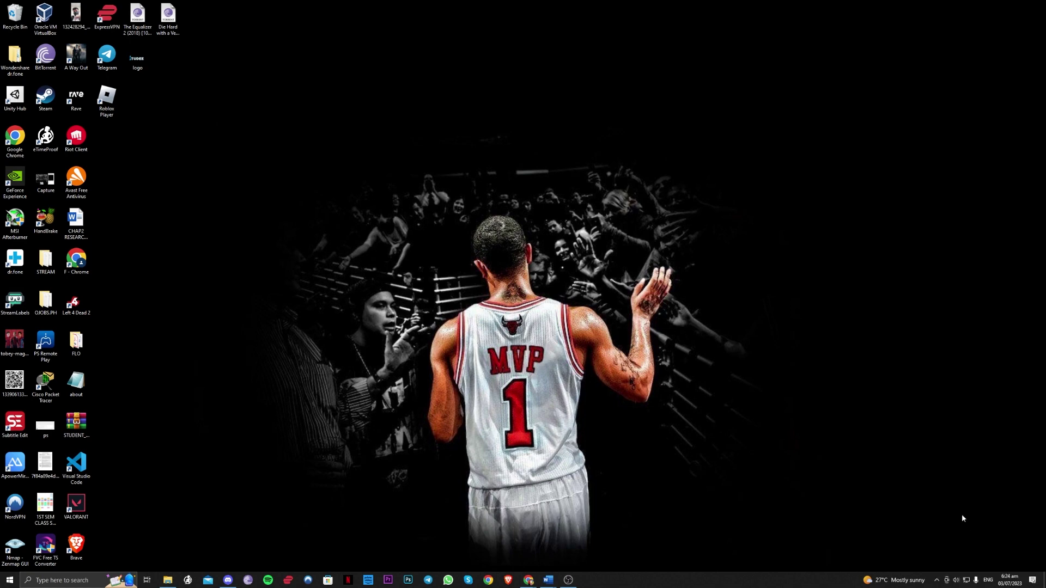
{"action": "right_click", "coordinate": [969, 578]}
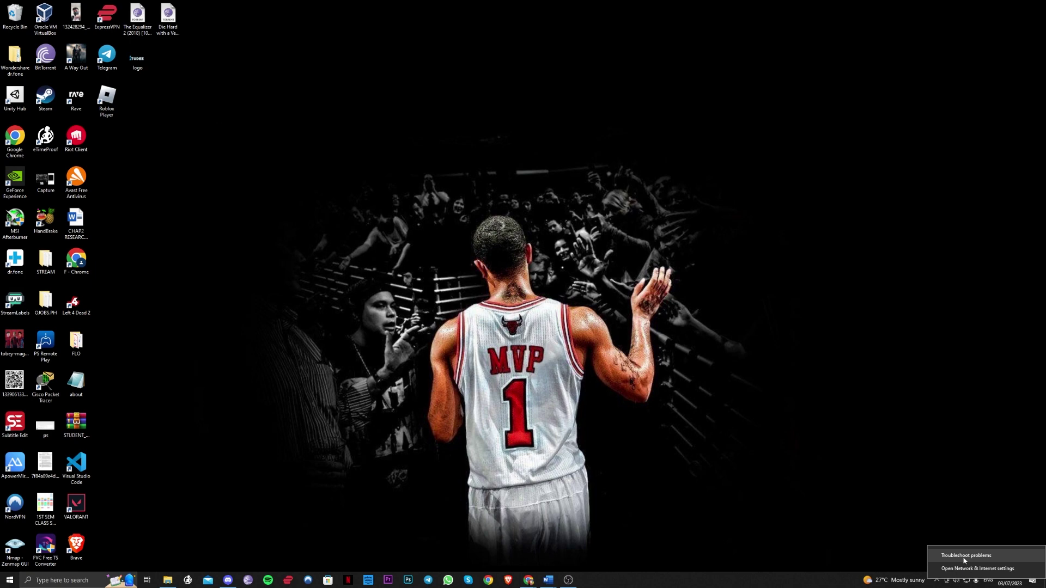
{"action": "left_click", "coordinate": [964, 556]}
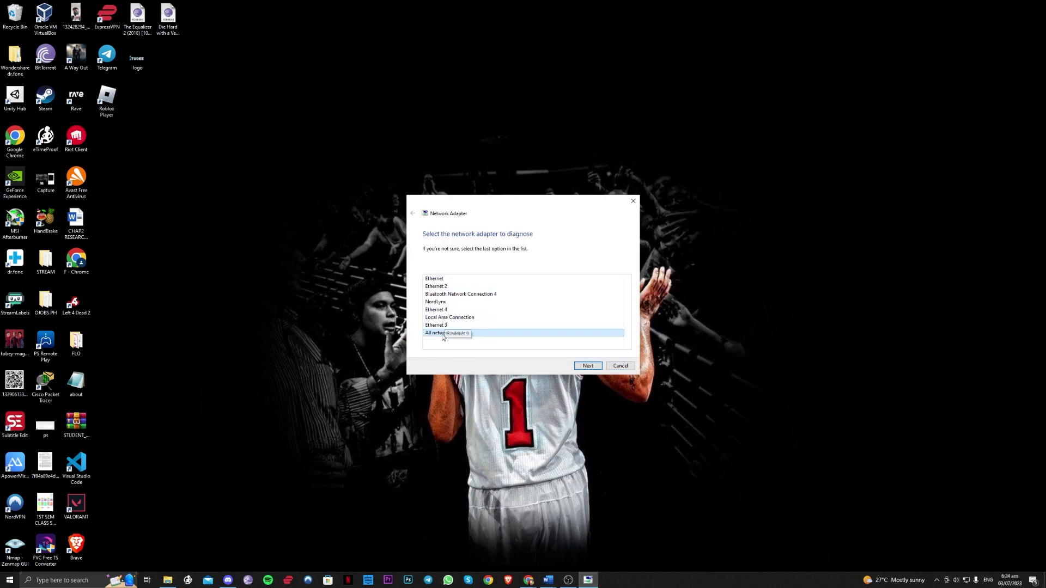
Diagnose all network adapters and report trouble reaching a specific website
{"action": "left_click", "coordinate": [588, 366]}
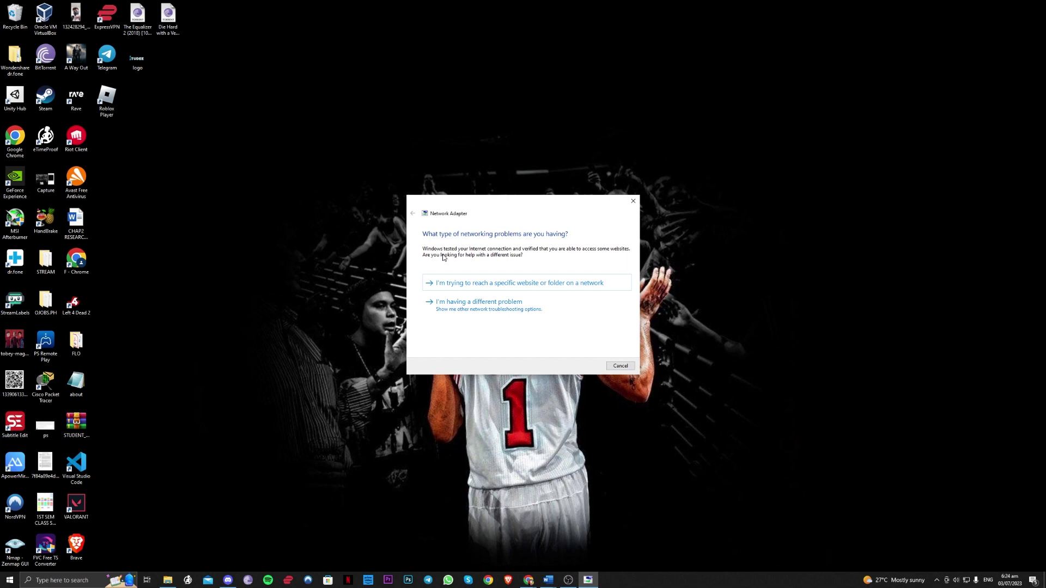
{"action": "mouse_move", "coordinate": [487, 204]}
{"action": "left_mouse_down"}
{"action": "mouse_move", "coordinate": [437, 221]}
{"action": "mouse_move", "coordinate": [486, 163]}
{"action": "mouse_move", "coordinate": [502, 183]}
{"action": "left_mouse_up"}
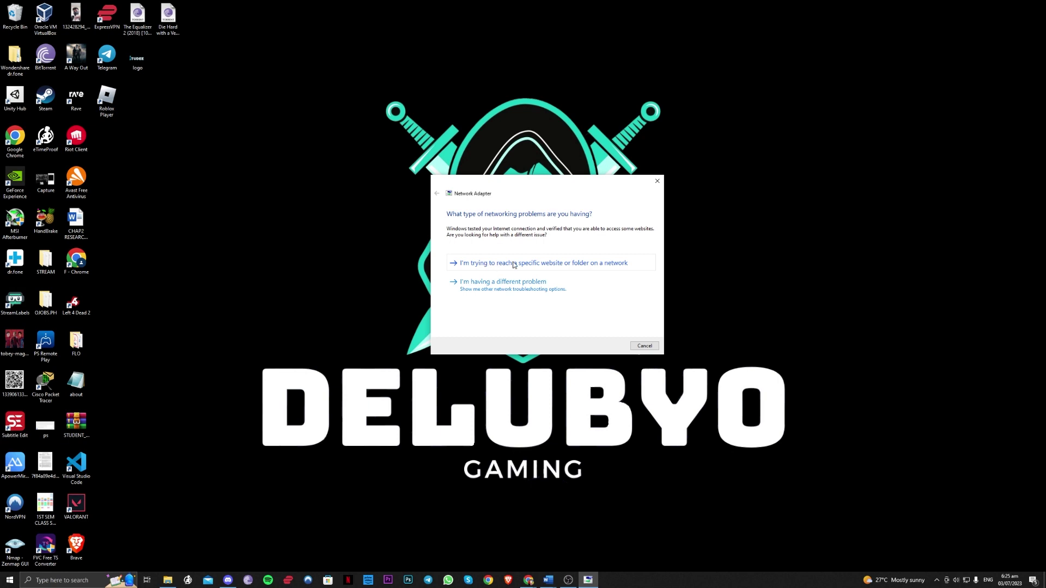
{"action": "left_click", "coordinate": [514, 263]}
{"action": "type", "text": "RO"}
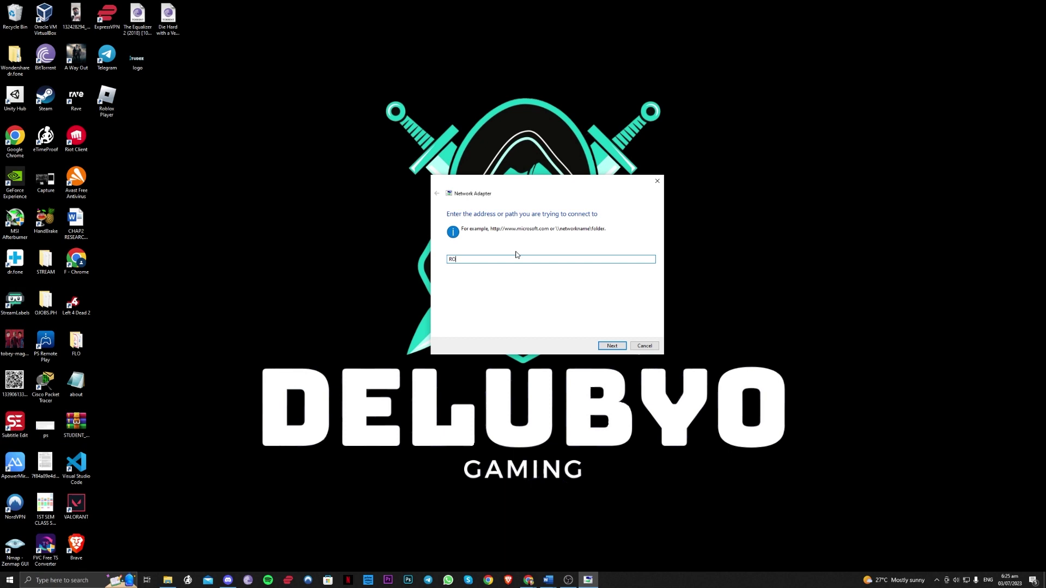
{"action": "type", "text": "BLOX.COM"}
Test the connection to ROBLOX.COM and let the troubleshooter finish
{"action": "left_click", "coordinate": [615, 346]}
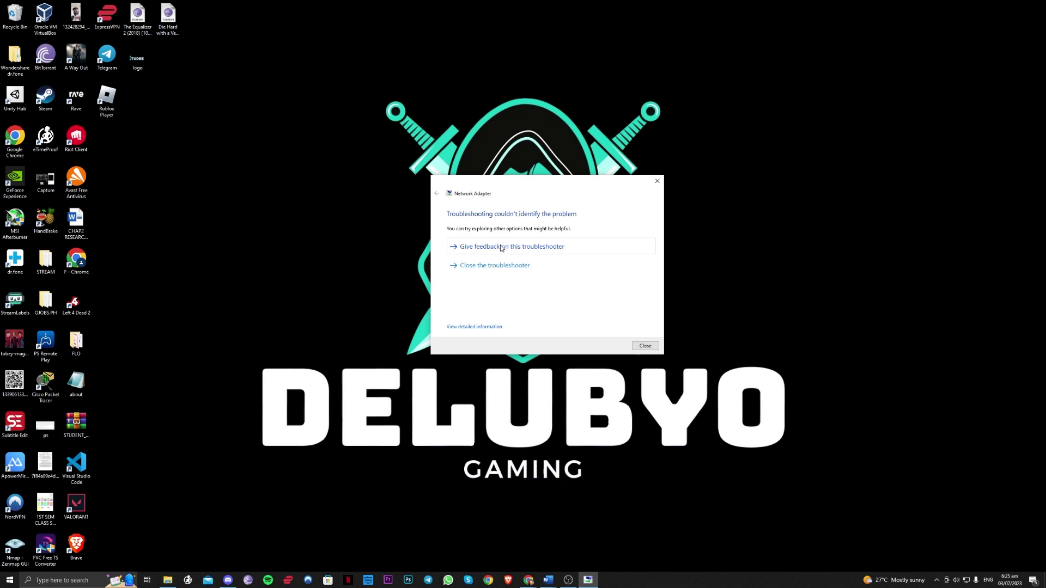
{"action": "left_click_drag", "start_coordinate": [512, 187], "coordinate": [532, 186]}
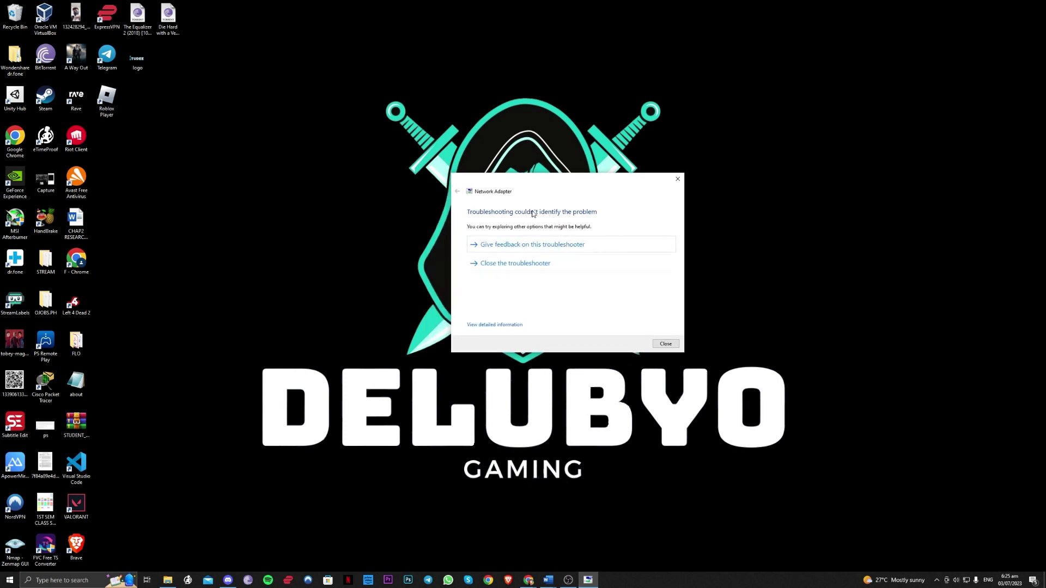
{"action": "left_click_drag", "start_coordinate": [523, 188], "coordinate": [538, 211]}
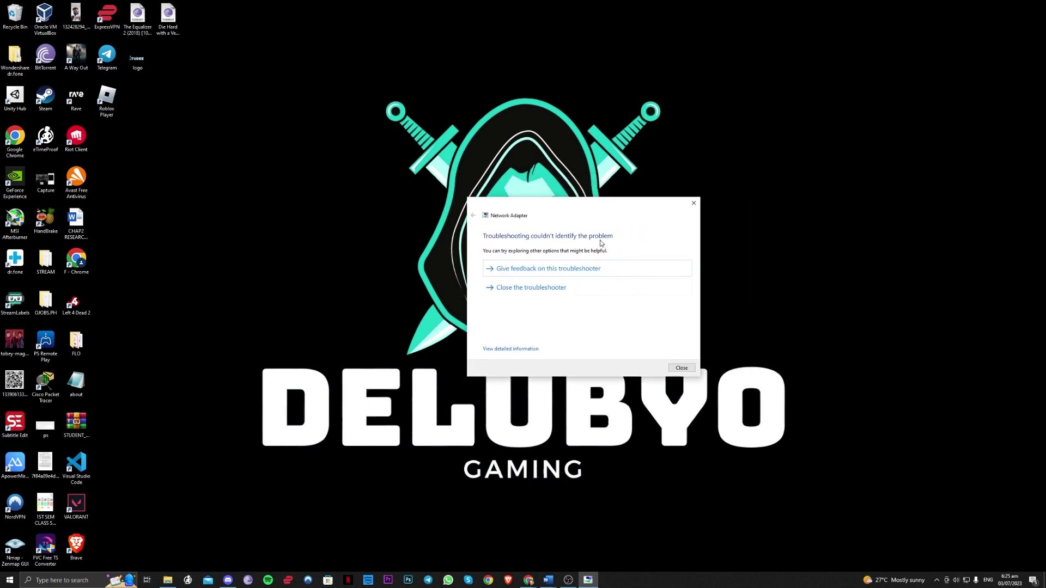
{"action": "mouse_move", "coordinate": [542, 208]}
{"action": "left_mouse_down"}
{"action": "mouse_move", "coordinate": [528, 210]}
{"action": "mouse_move", "coordinate": [501, 180]}
{"action": "left_mouse_up"}
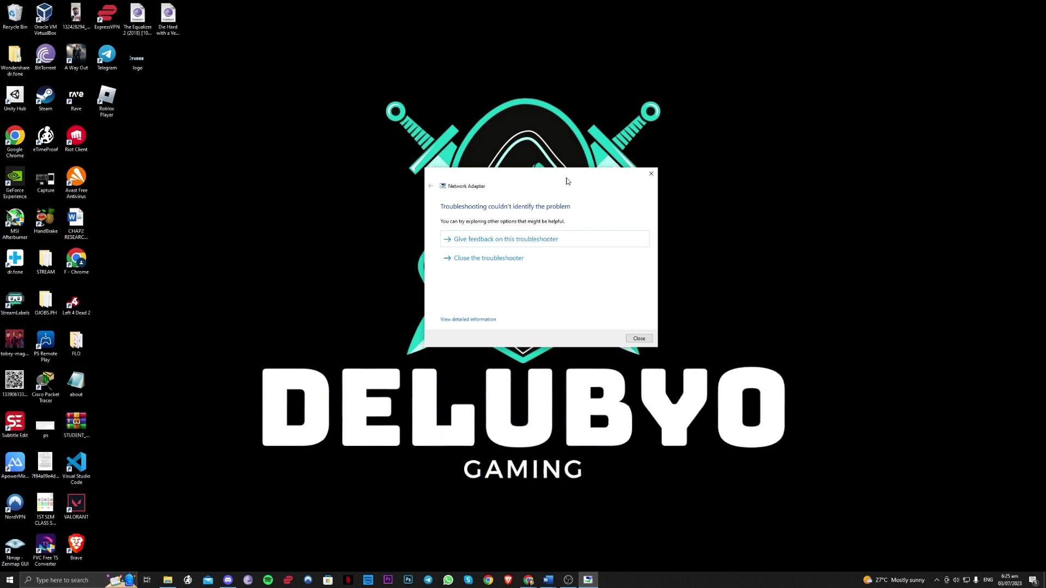
{"action": "left_click_drag", "start_coordinate": [569, 180], "coordinate": [613, 178]}
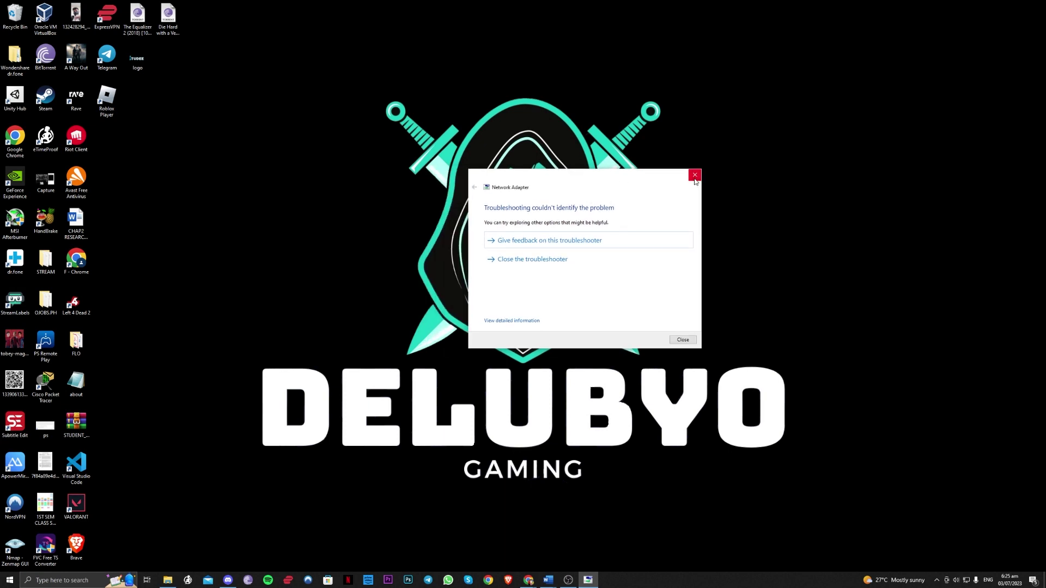
Close the troubleshooter and search Google for 'roblox downdetector' in a new Chrome tab
{"action": "left_click", "coordinate": [694, 177]}
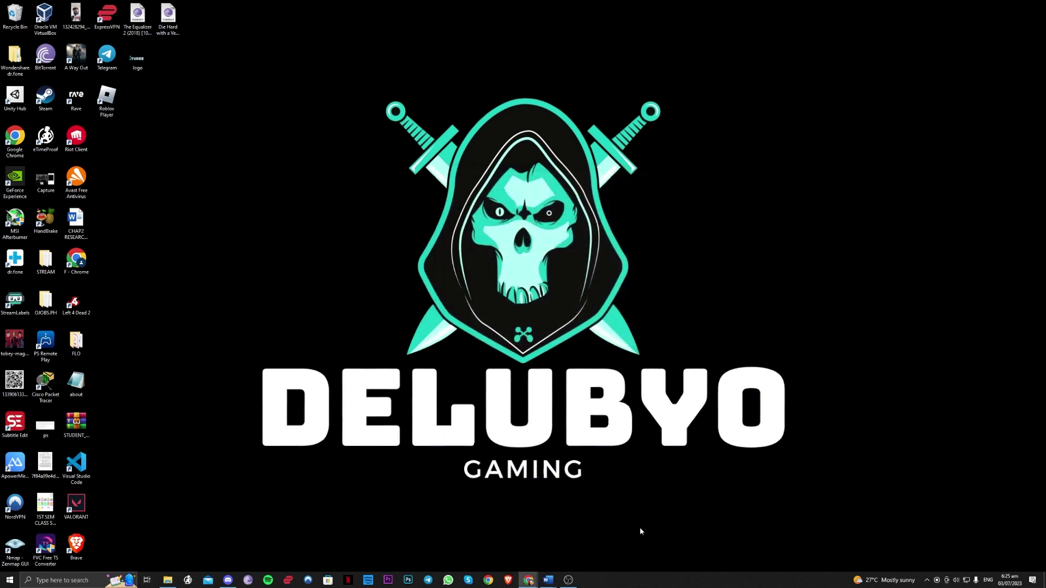
{"action": "mouse_move", "coordinate": [528, 580]}
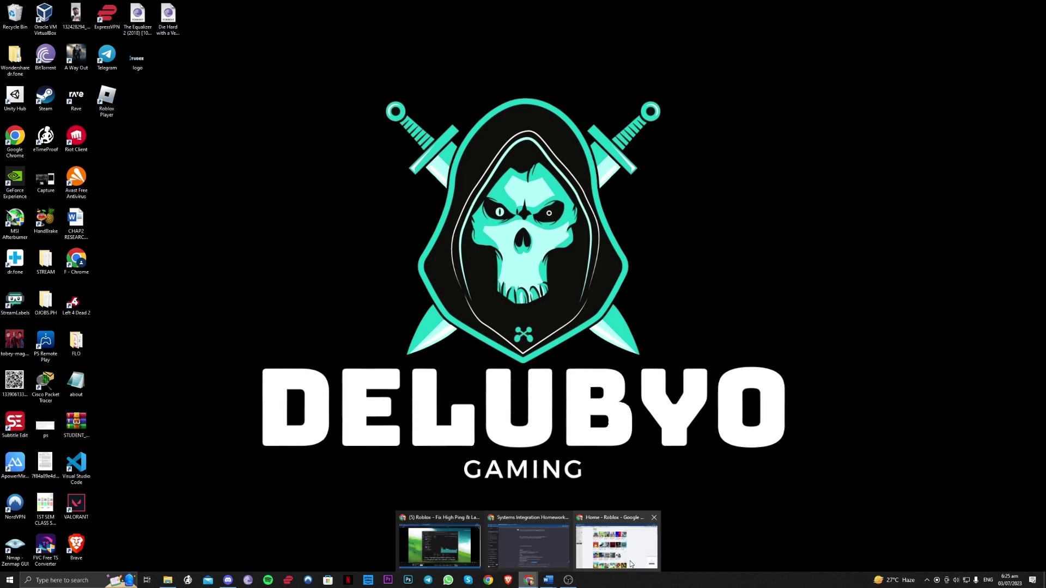
{"action": "left_click", "coordinate": [616, 544]}
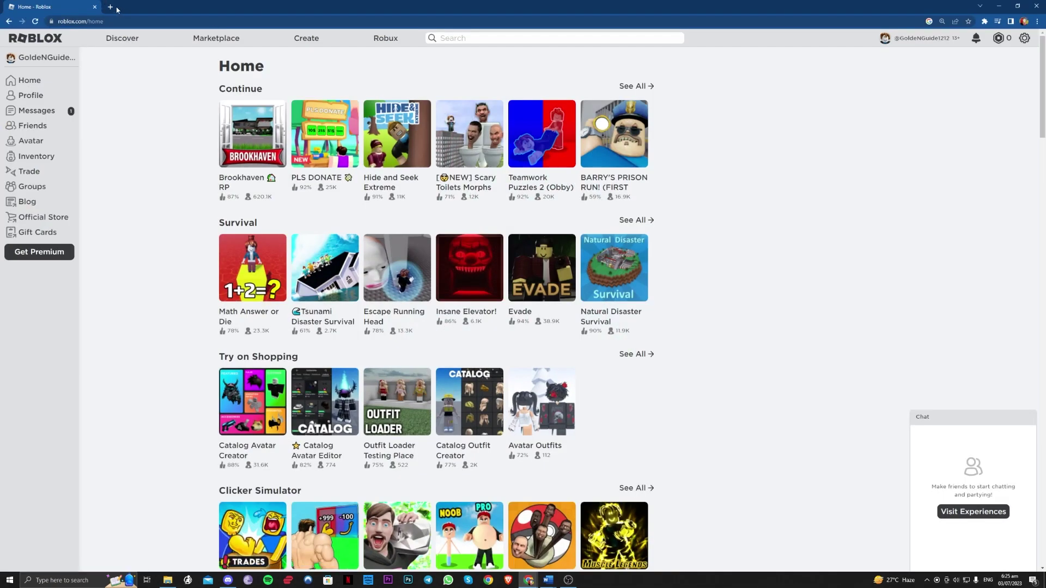
{"action": "left_click", "coordinate": [111, 7]}
{"action": "type", "text": "R"}
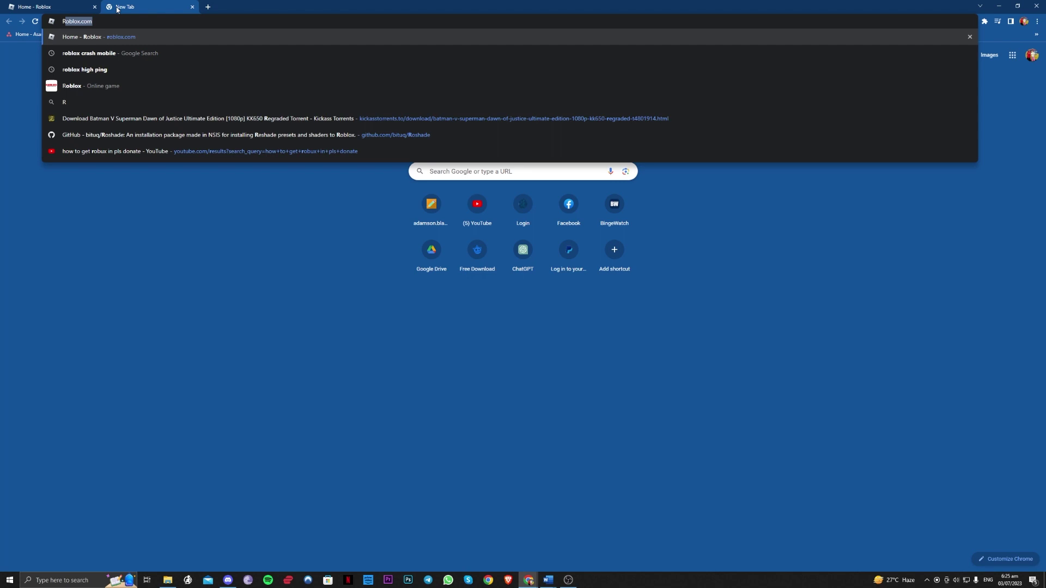
{"action": "type", "text": "OBLOX DOWN"}
{"action": "key", "text": "Up"}
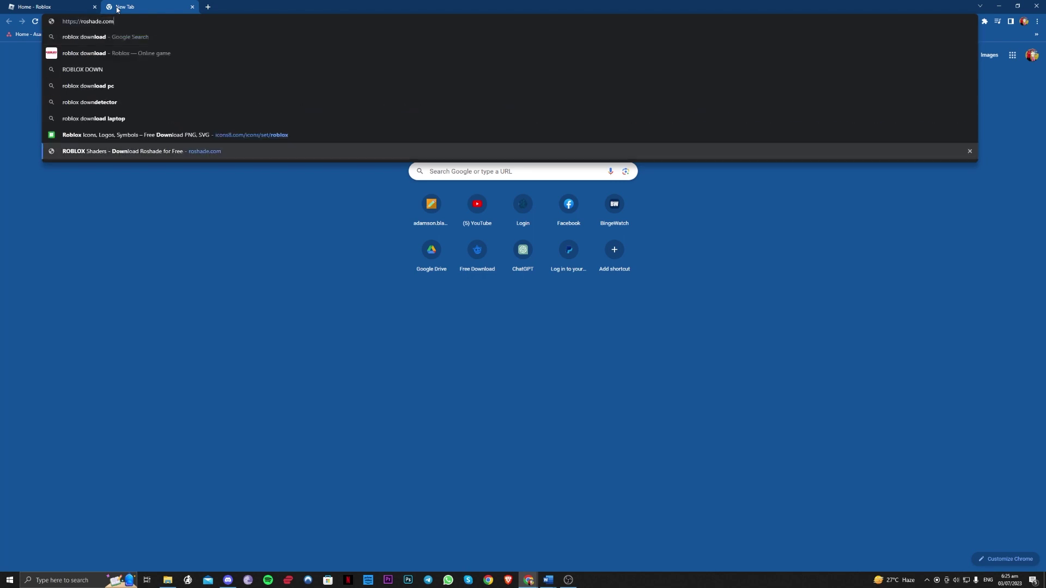
{"action": "key", "text": "Up"}
{"action": "key", "text": "Up"}
{"action": "key", "text": "Up"}
{"action": "key", "text": "Return"}
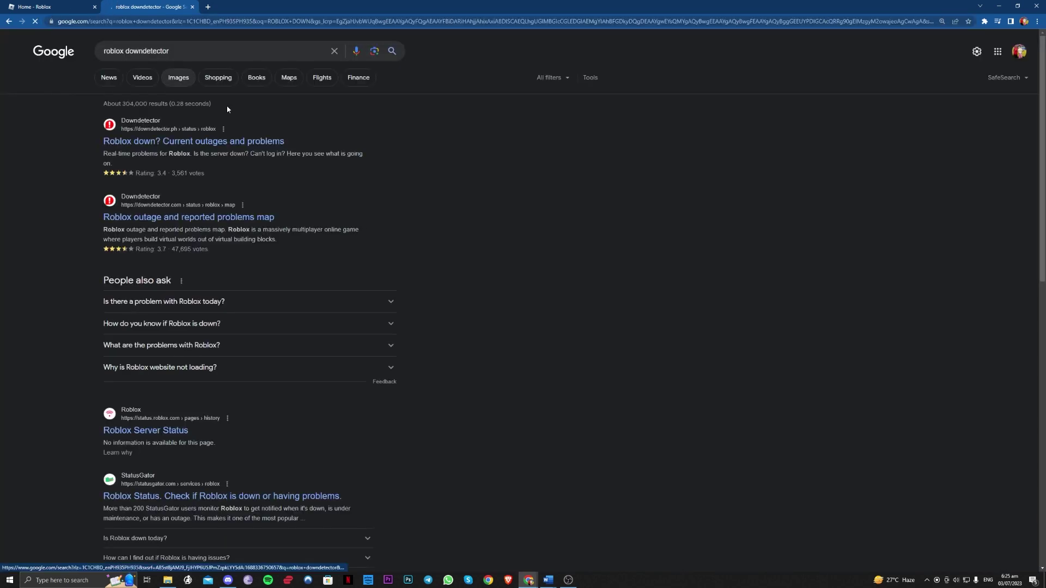
{"action": "scroll", "coordinate": [484, 297], "scroll_direction": "down", "scroll_amount": 1}
{"action": "scroll", "coordinate": [483, 298], "scroll_direction": "up", "scroll_amount": 1}
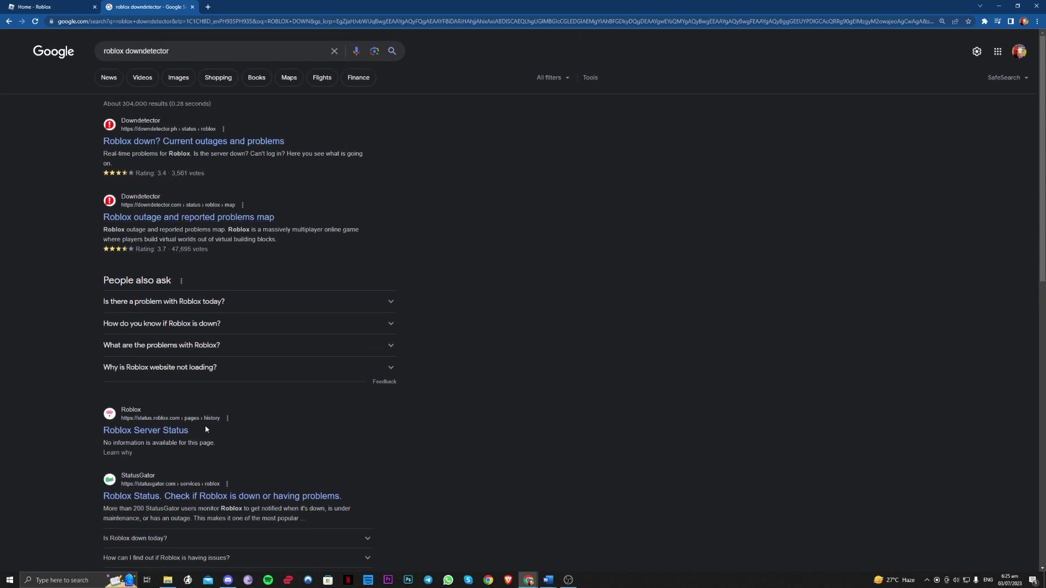
Open the Roblox Server Status page, highlight 'All Systems Operational', then minimize Chrome
{"action": "left_click", "coordinate": [168, 430]}
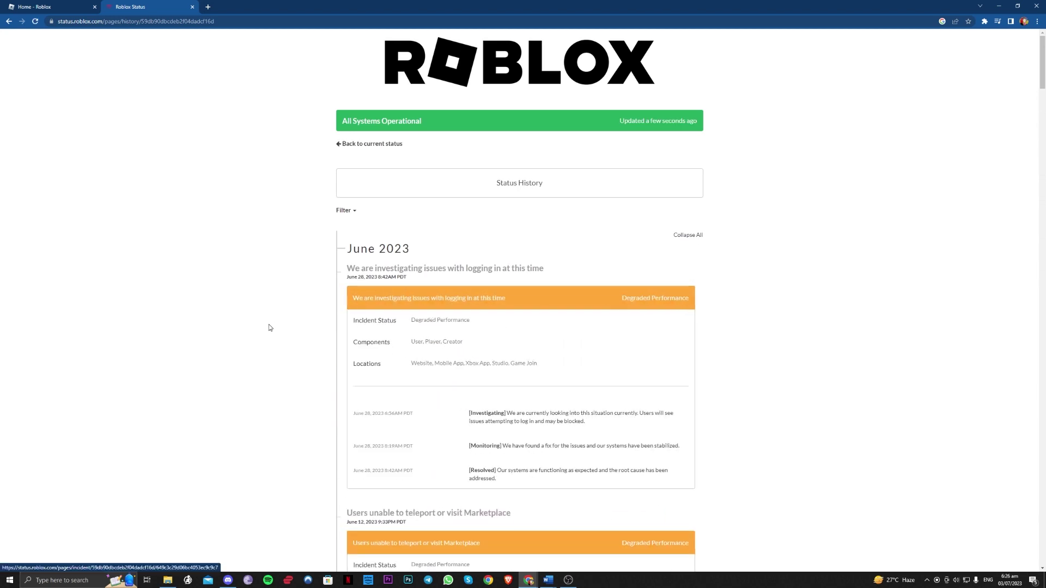
{"action": "scroll", "coordinate": [269, 326], "scroll_direction": "down", "scroll_amount": 2}
{"action": "scroll", "coordinate": [271, 326], "scroll_direction": "up", "scroll_amount": 2}
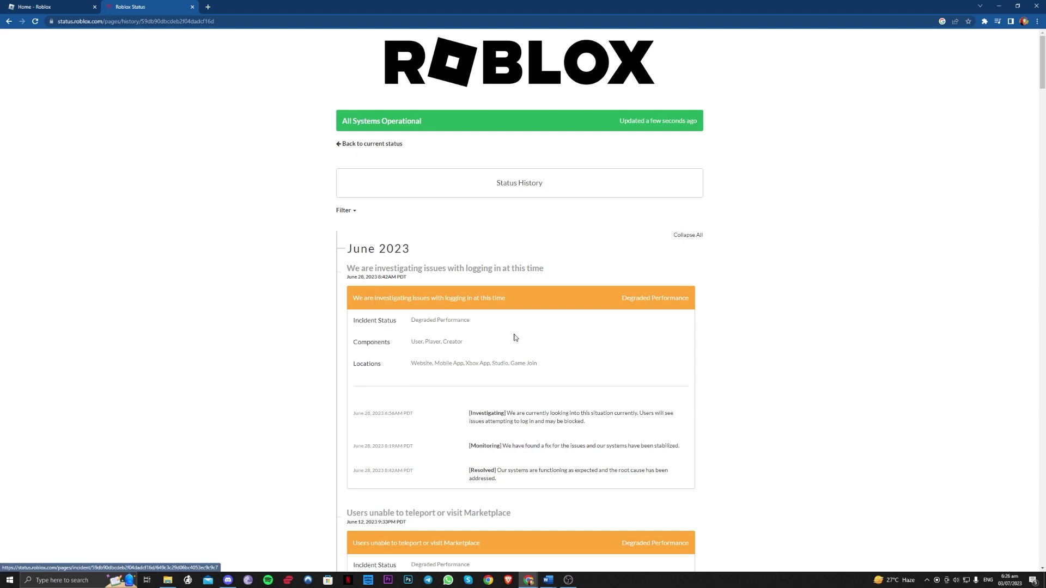
{"action": "scroll", "coordinate": [516, 340], "scroll_direction": "down", "scroll_amount": 2}
{"action": "scroll", "coordinate": [523, 346], "scroll_direction": "down", "scroll_amount": 3}
{"action": "scroll", "coordinate": [527, 347], "scroll_direction": "down", "scroll_amount": 2}
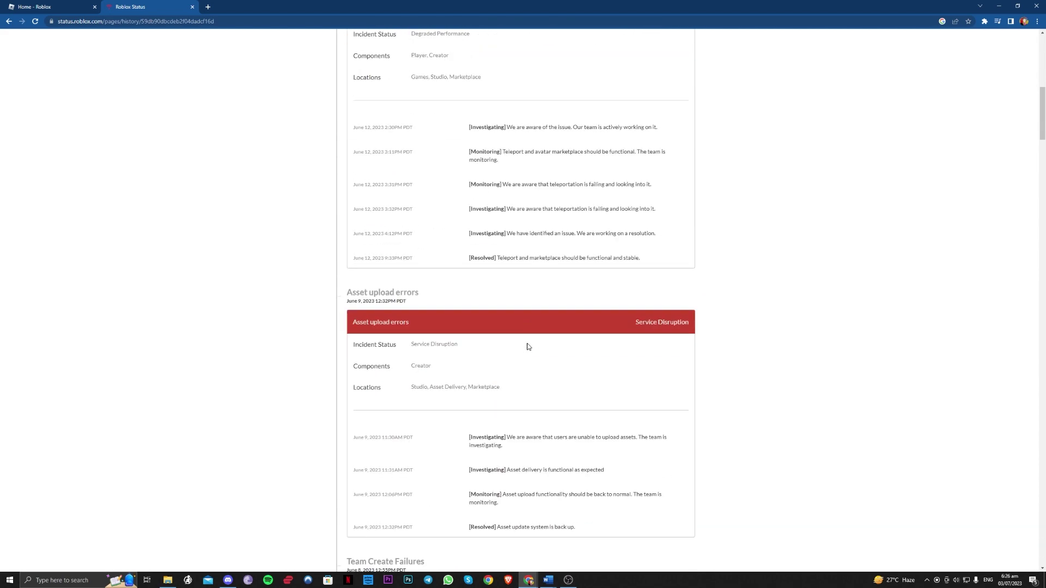
{"action": "scroll", "coordinate": [526, 346], "scroll_direction": "down", "scroll_amount": 2}
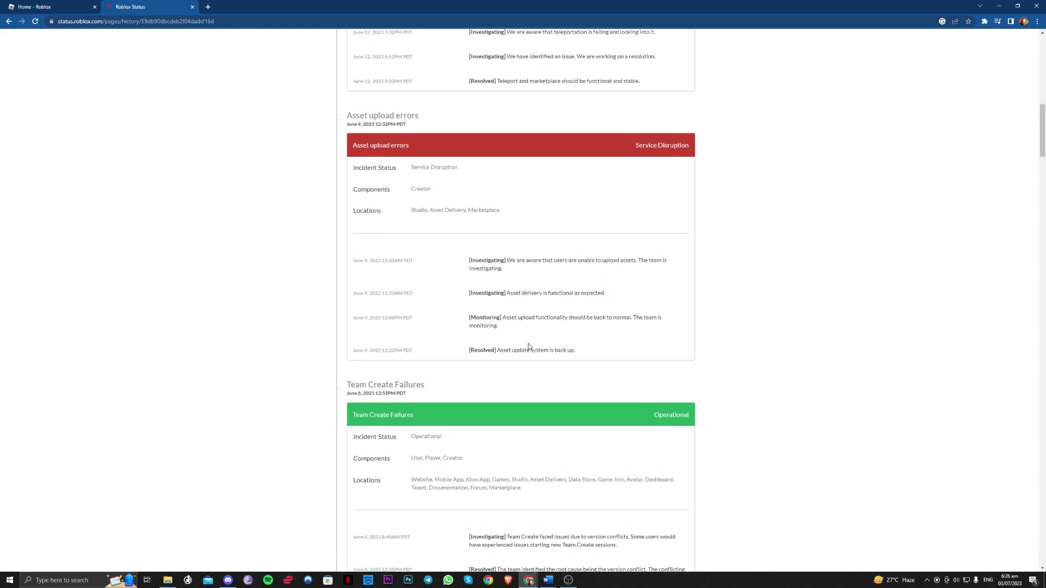
{"action": "scroll", "coordinate": [528, 347], "scroll_direction": "down", "scroll_amount": 3}
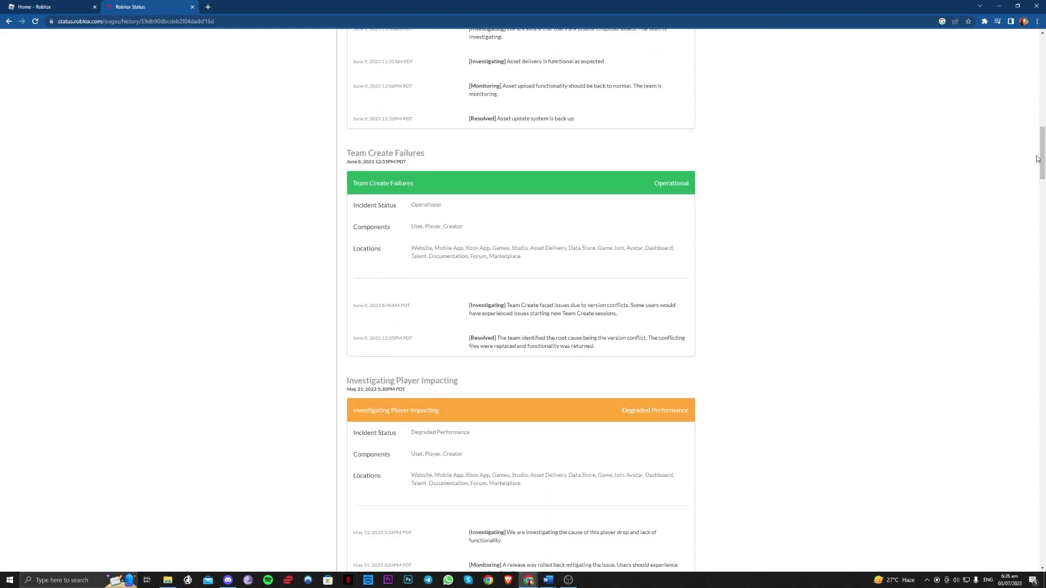
{"action": "left_click_drag", "start_coordinate": [1038, 157], "coordinate": [980, 491]}
{"action": "left_click_drag", "start_coordinate": [1041, 151], "coordinate": [1041, 49]}
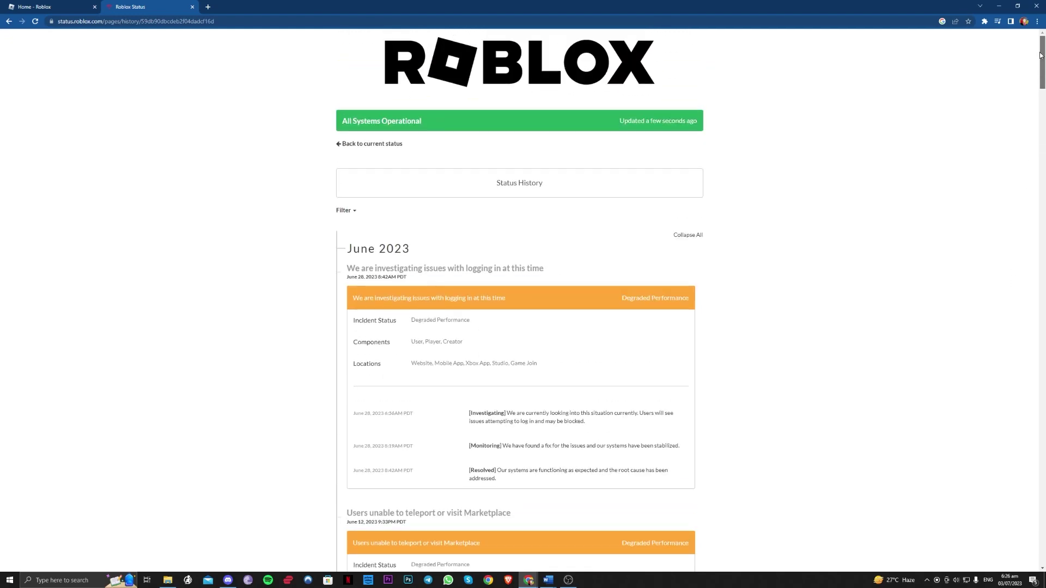
{"action": "left_click_drag", "start_coordinate": [342, 123], "coordinate": [422, 128]}
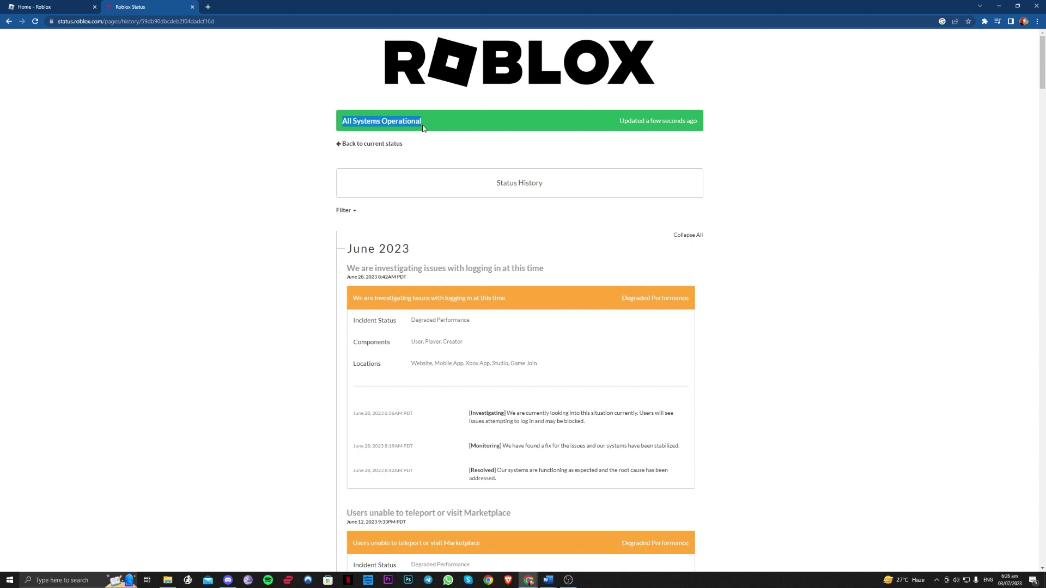
{"action": "left_click", "coordinate": [423, 128]}
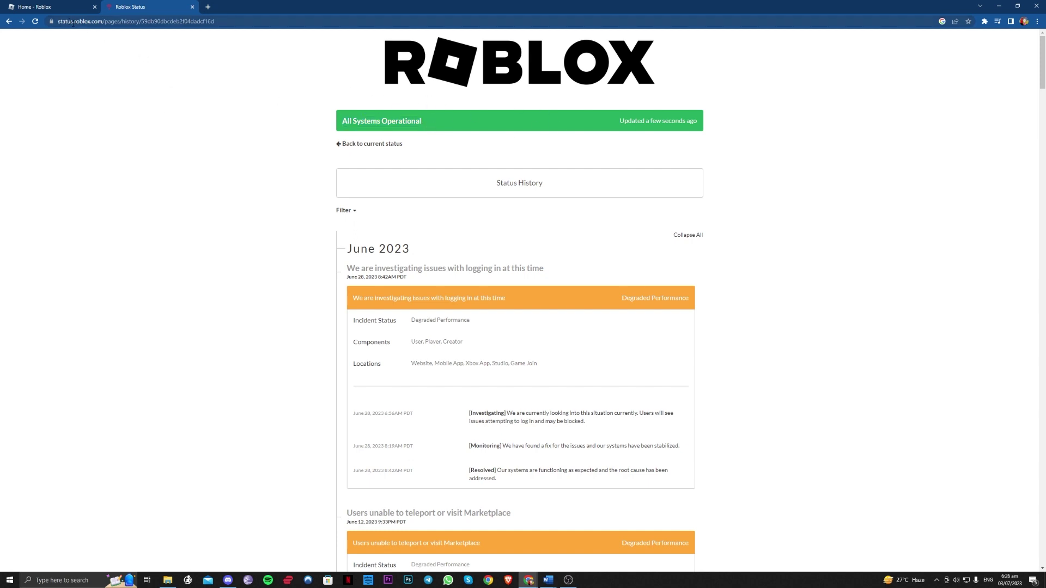
{"action": "scroll", "coordinate": [634, 357], "scroll_direction": "down", "scroll_amount": 2}
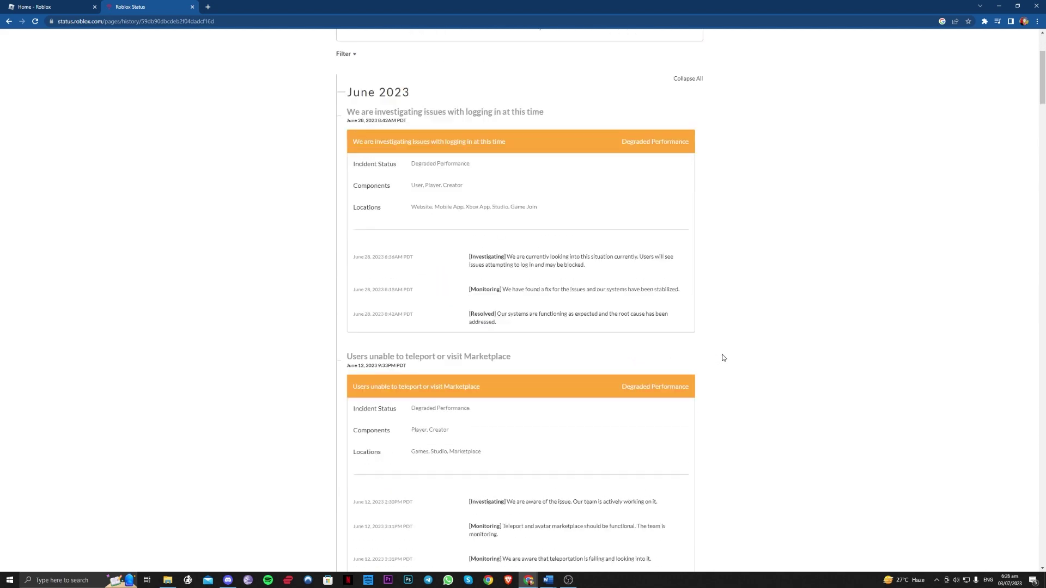
{"action": "scroll", "coordinate": [723, 357], "scroll_direction": "up", "scroll_amount": 2}
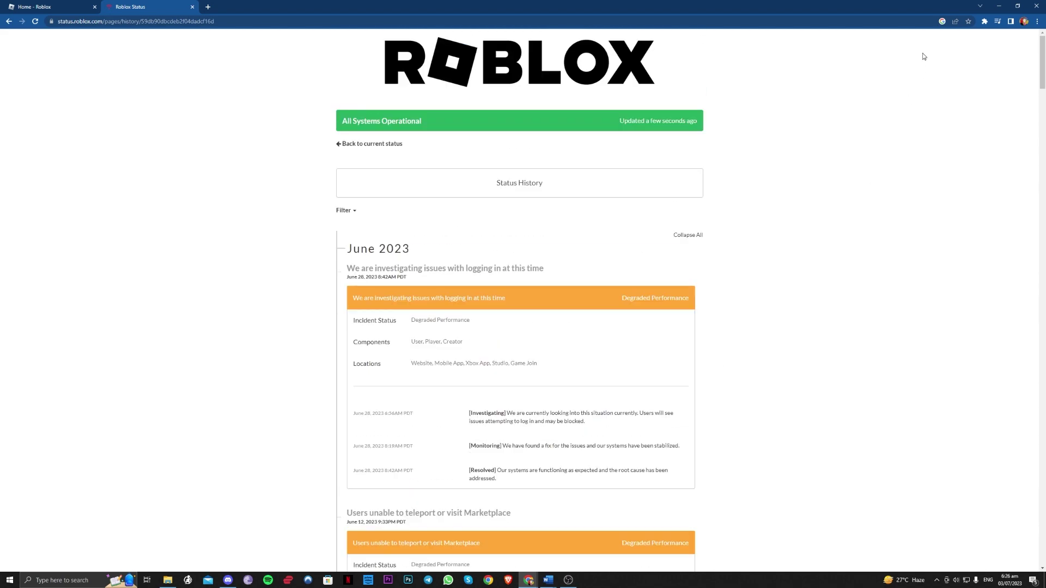
{"action": "left_click", "coordinate": [999, 5]}
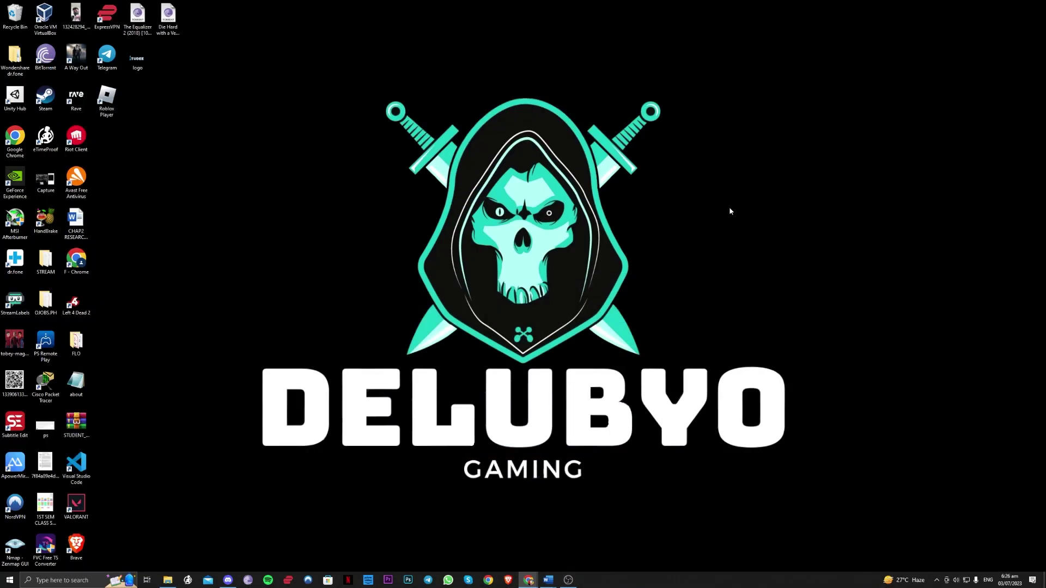
Show the Restart option in the Start menu's Power choices, then restore OBS Studio
{"action": "left_click", "coordinate": [10, 579]}
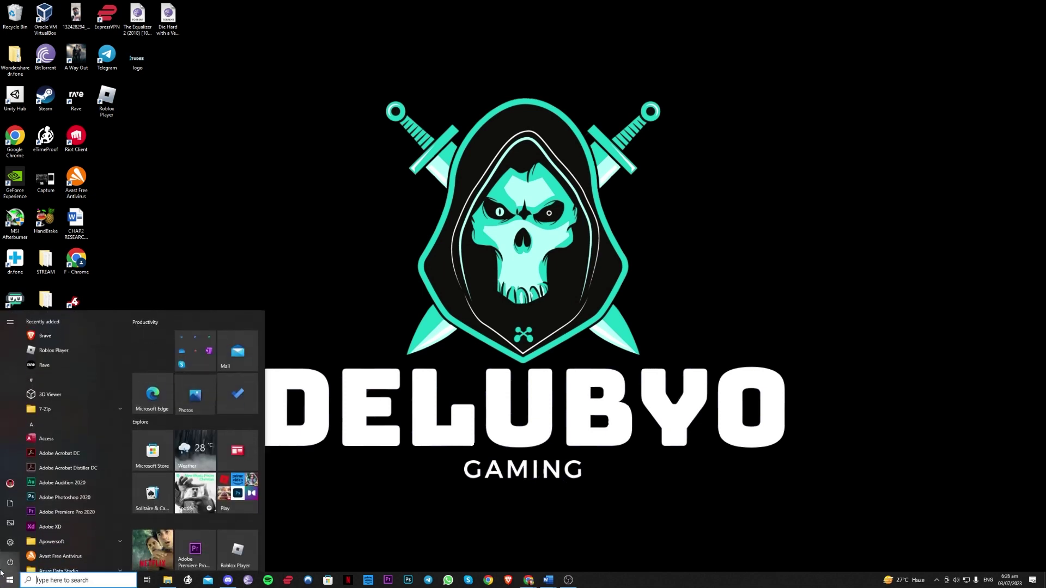
{"action": "left_click", "coordinate": [16, 562]}
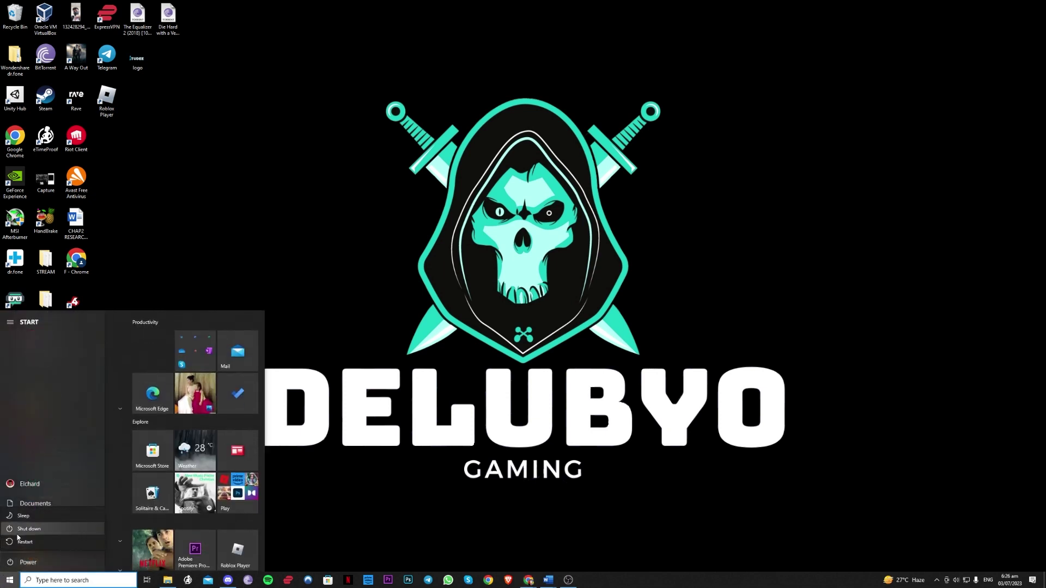
{"action": "left_click", "coordinate": [533, 314]}
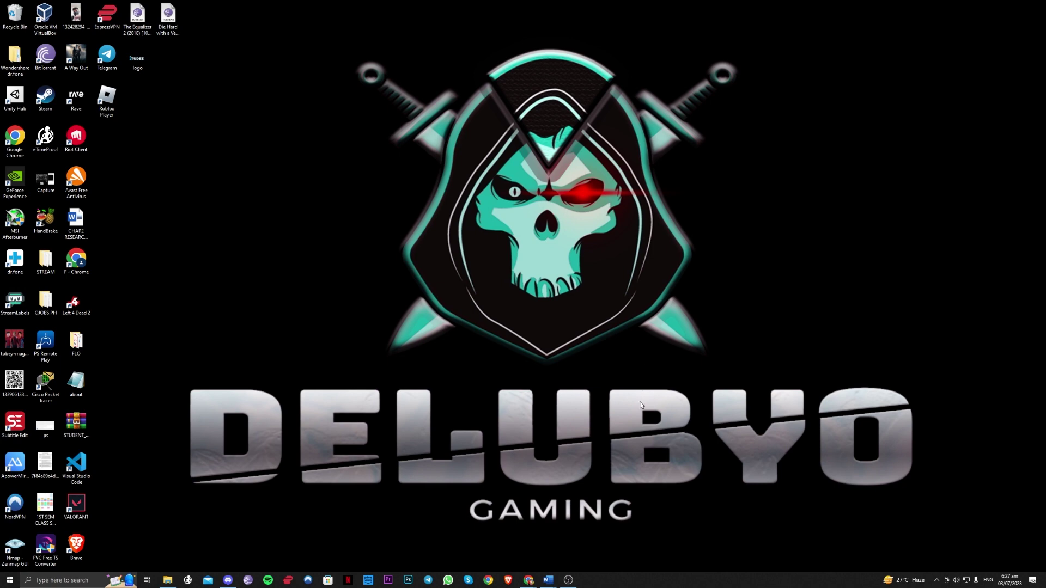
{"action": "left_click", "coordinate": [572, 582]}
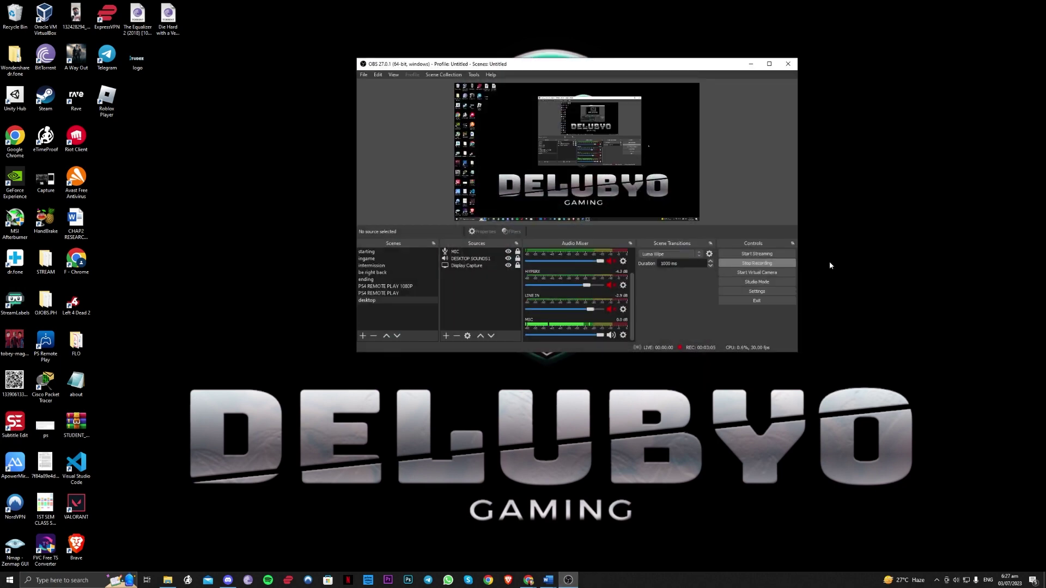